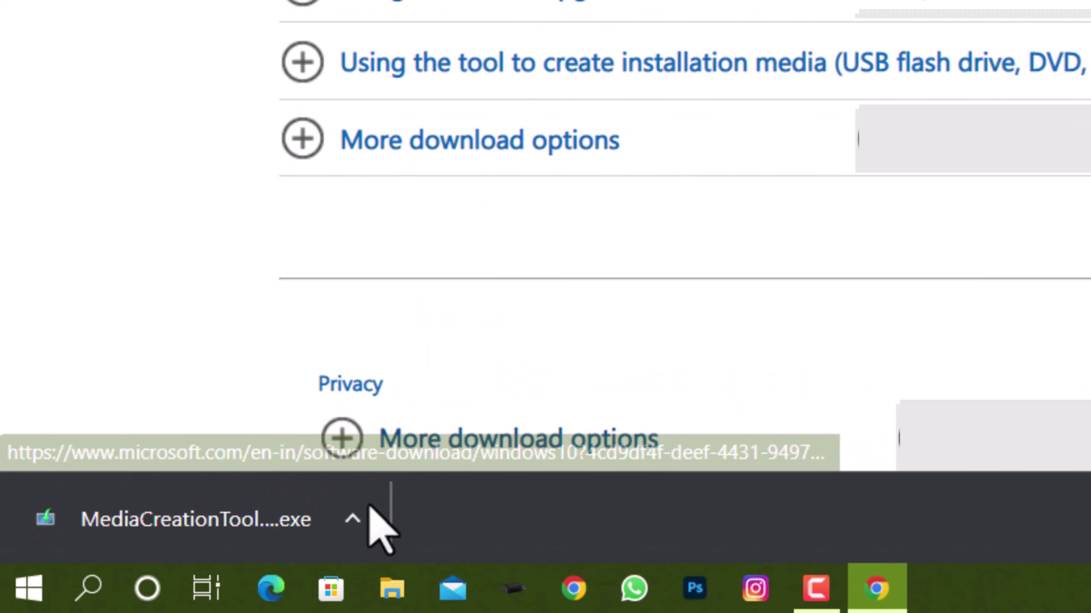
Step: Show the downloaded MediaCreationTool file in its folder and run MediaCreationTool21H2 as administrator
click(367, 506)
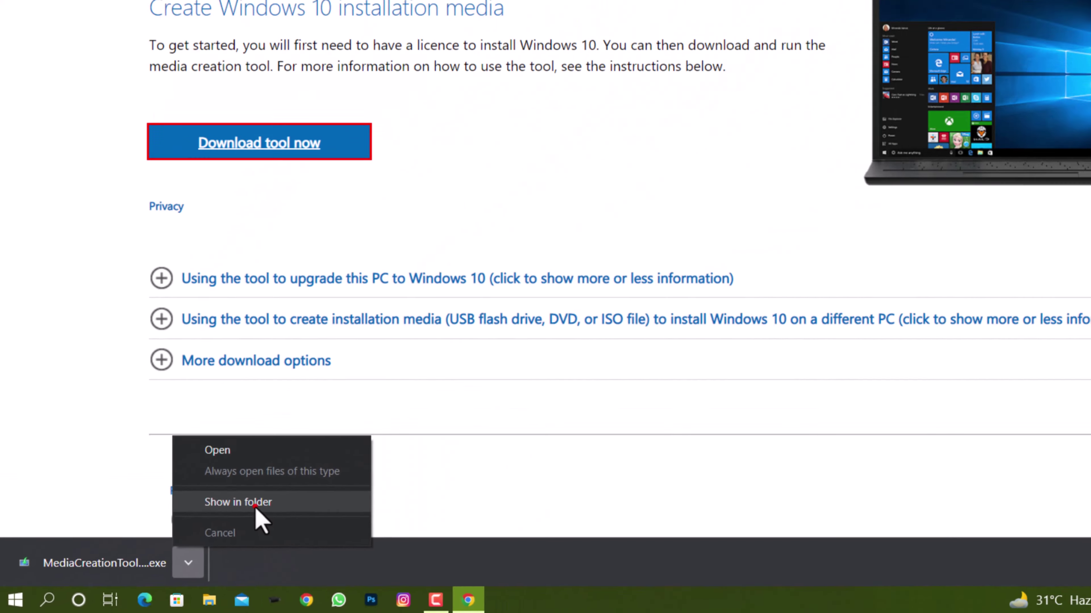
click(473, 408)
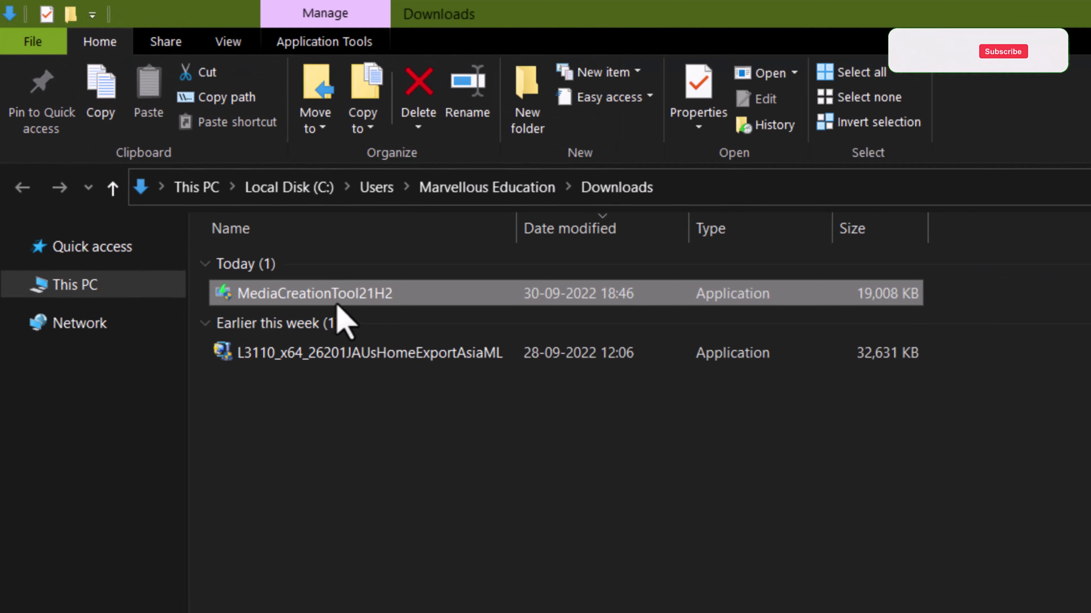
double_click(363, 296)
right_click(361, 297)
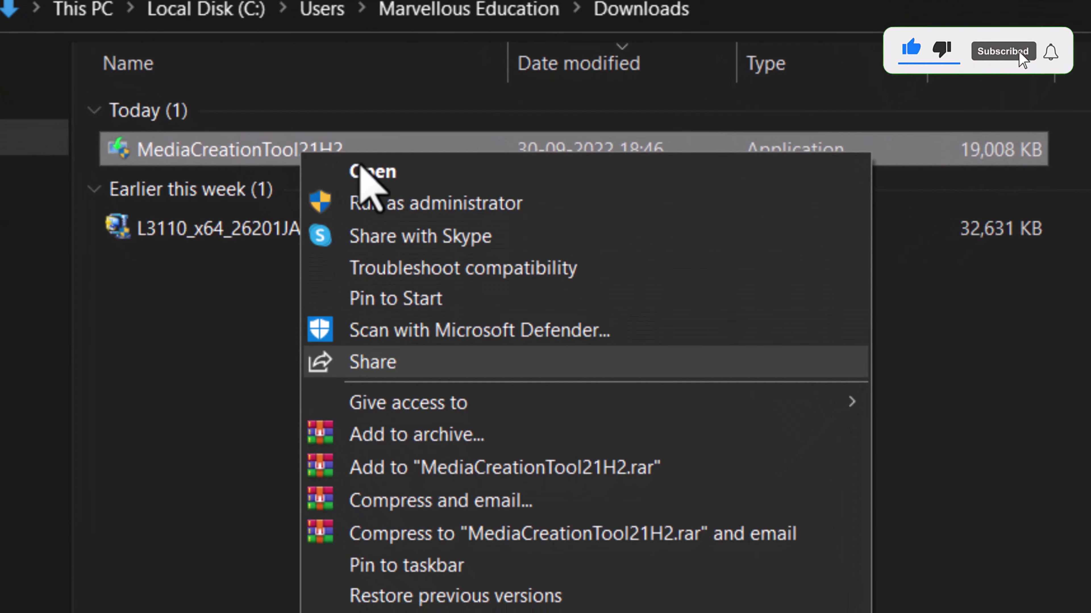
click(513, 192)
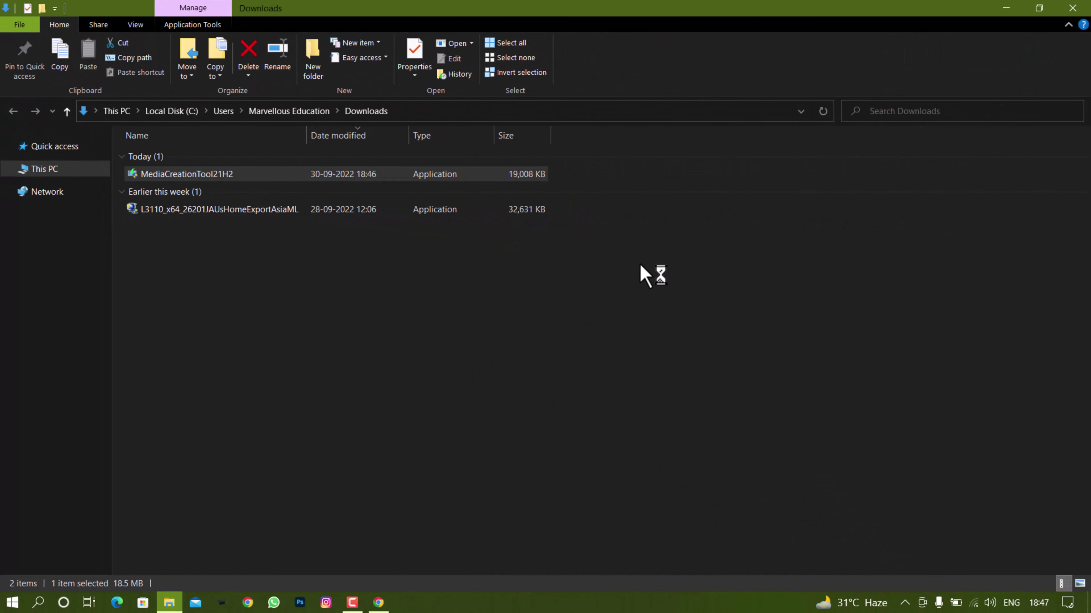
Step: Close the Downloads folder window and the browser, and refresh the desktop
click(1079, 9)
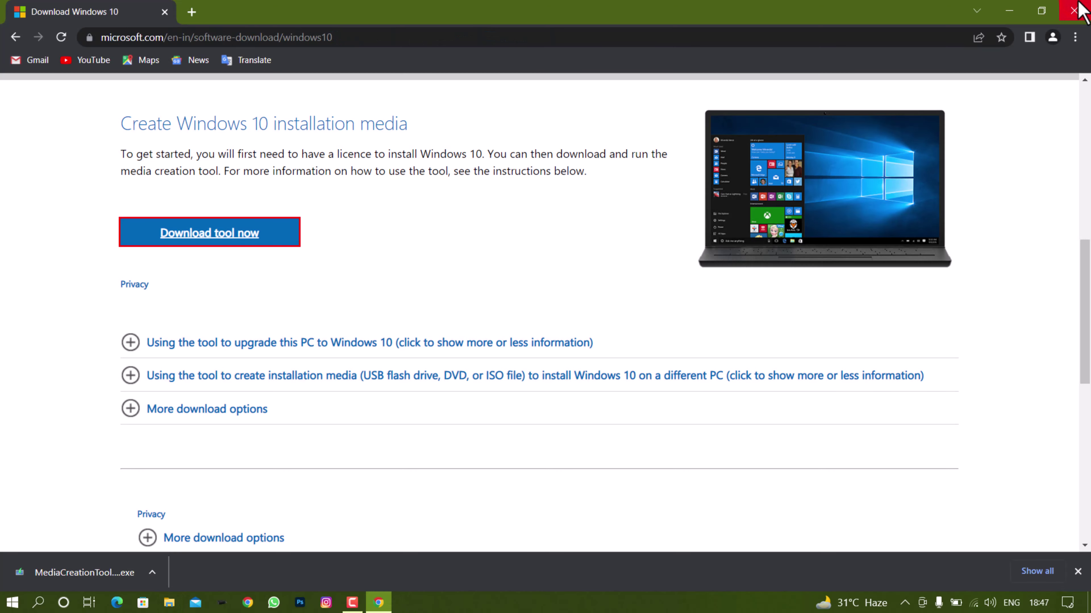
click(1074, 10)
right_click(785, 37)
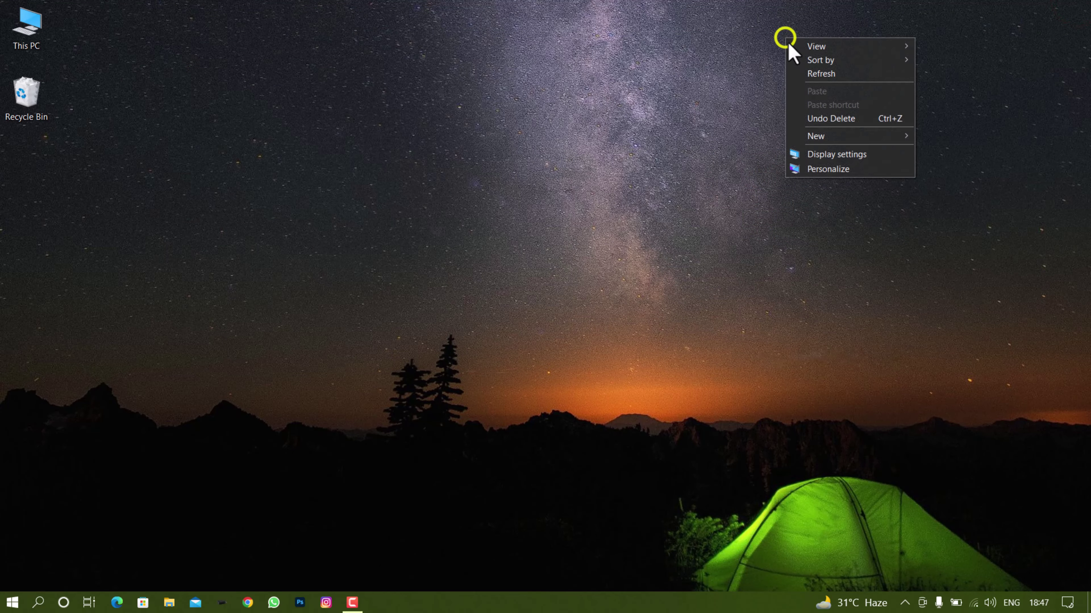
click(813, 82)
right_click(813, 79)
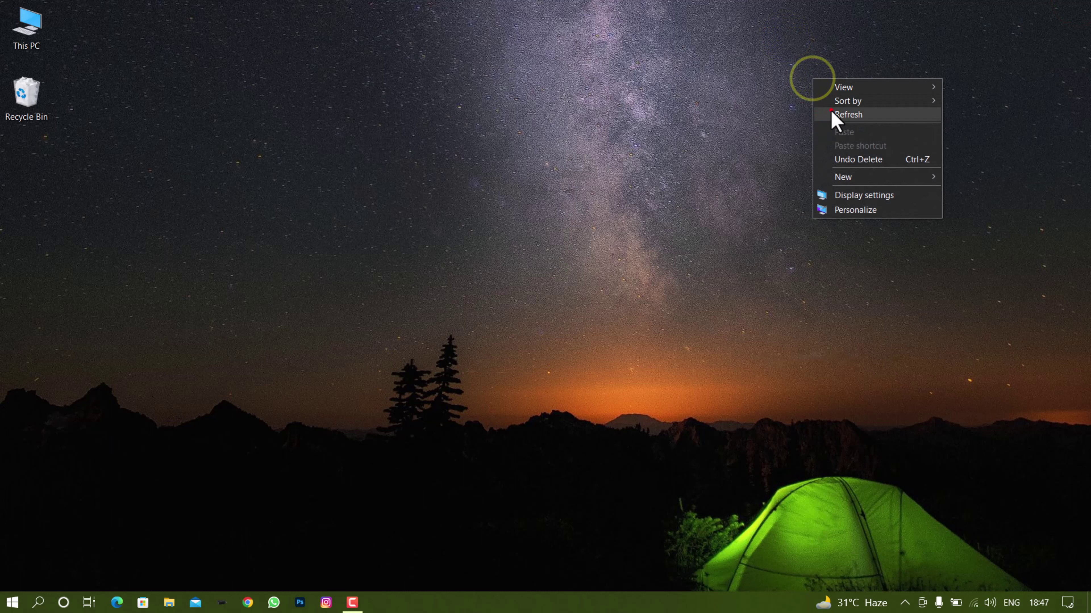
click(830, 110)
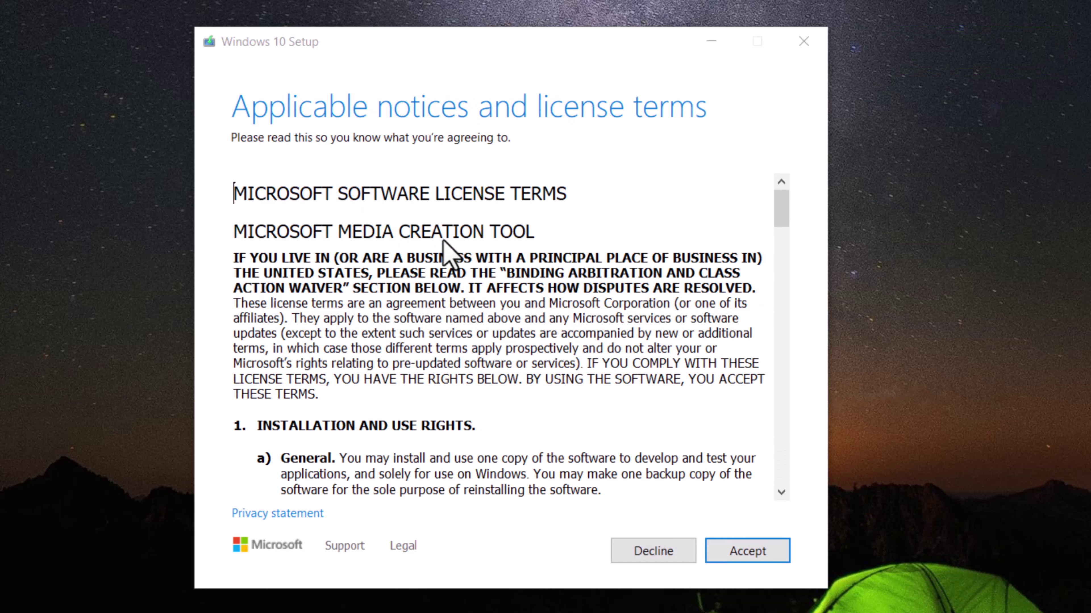
Step: Accept the license terms and choose to create installation media (USB flash drive, DVD, or ISO file) for another PC
drag(782, 189, 782, 208)
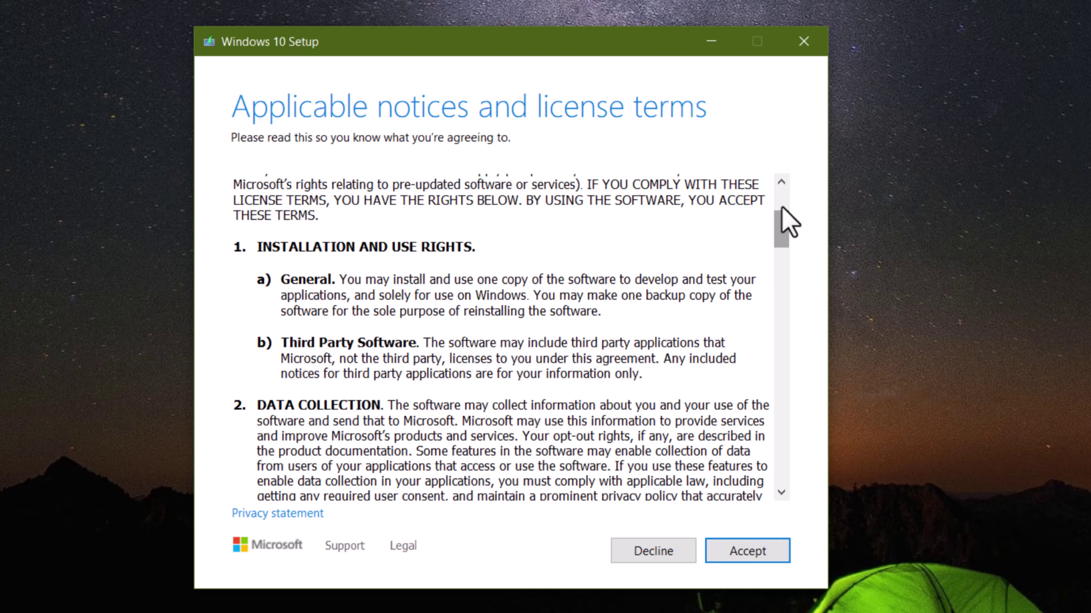
click(747, 552)
click(237, 197)
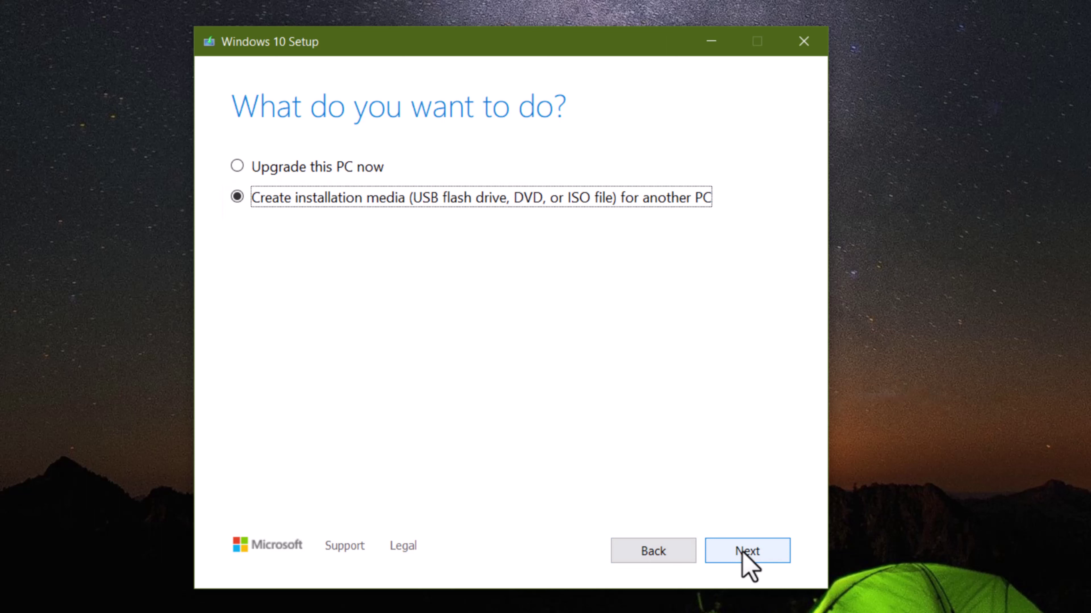
click(742, 552)
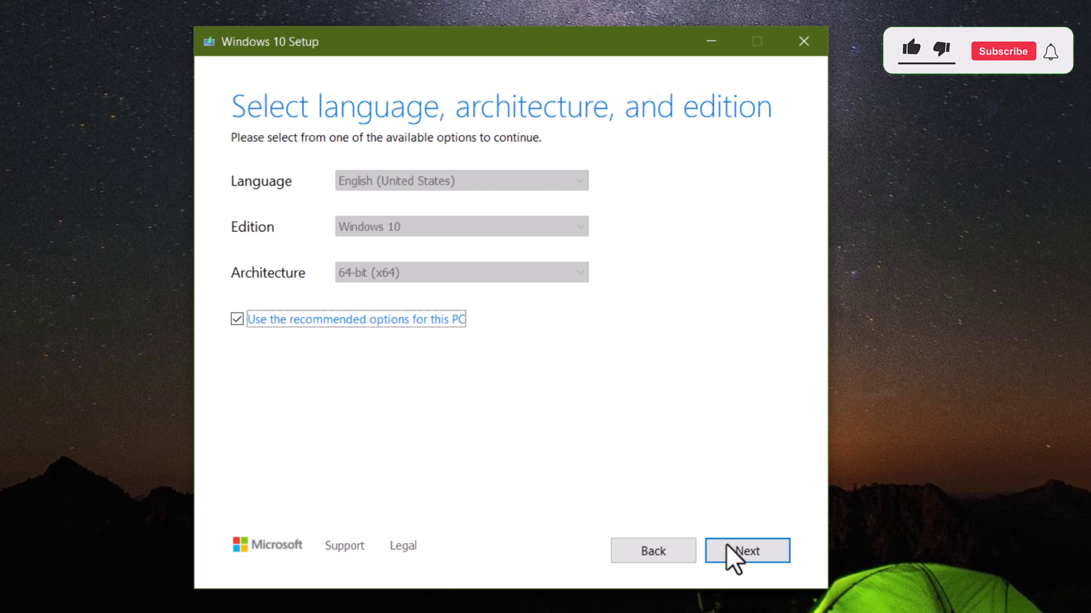
Step: Turn off the recommended options for this PC, review the architecture and language choices, and restore the recommended options
click(237, 319)
click(369, 275)
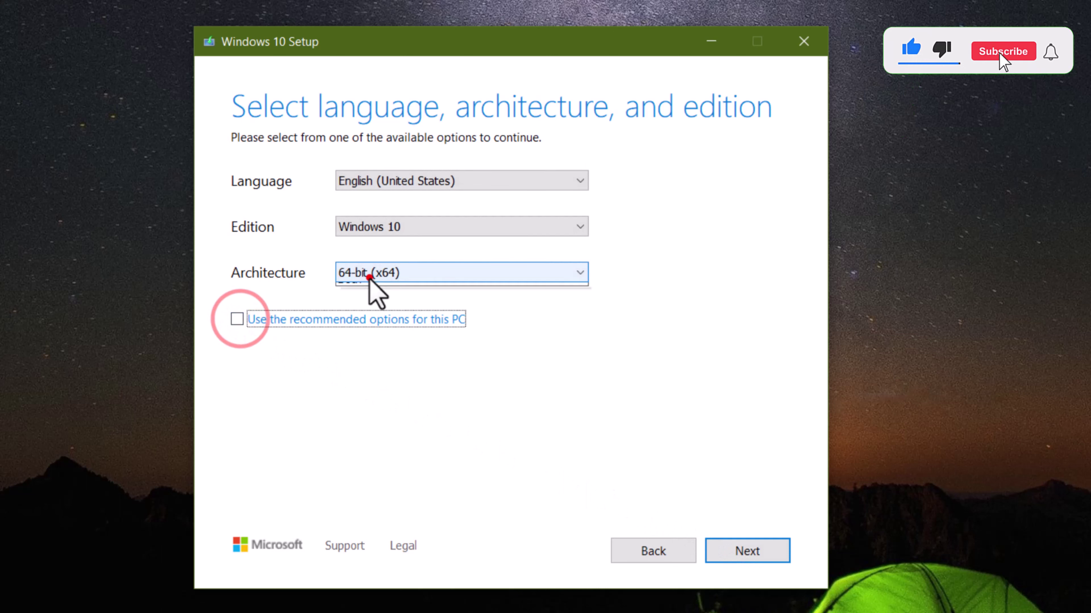
click(369, 275)
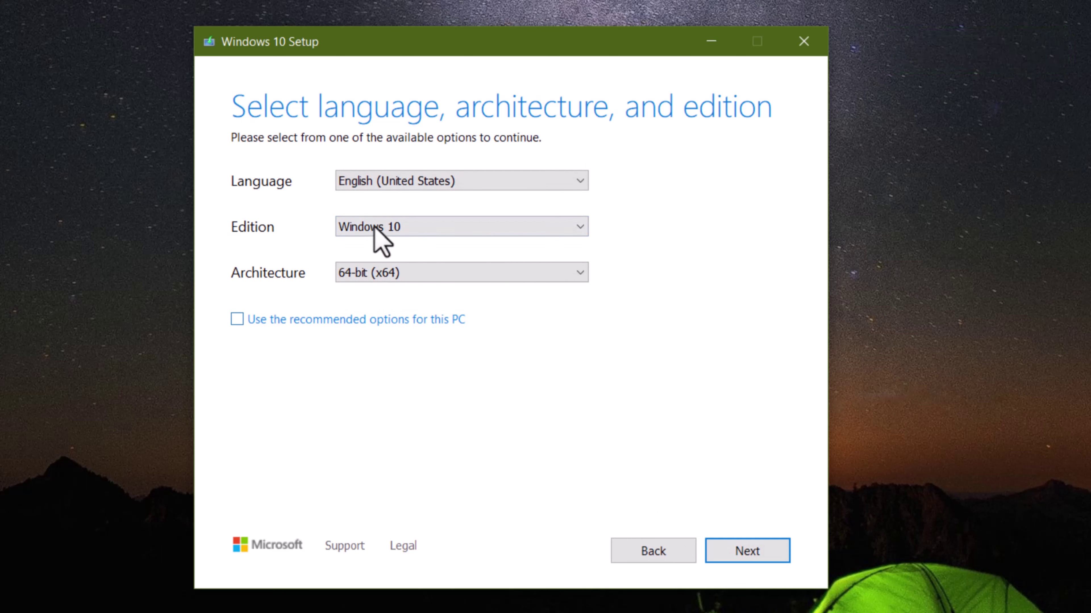
click(378, 180)
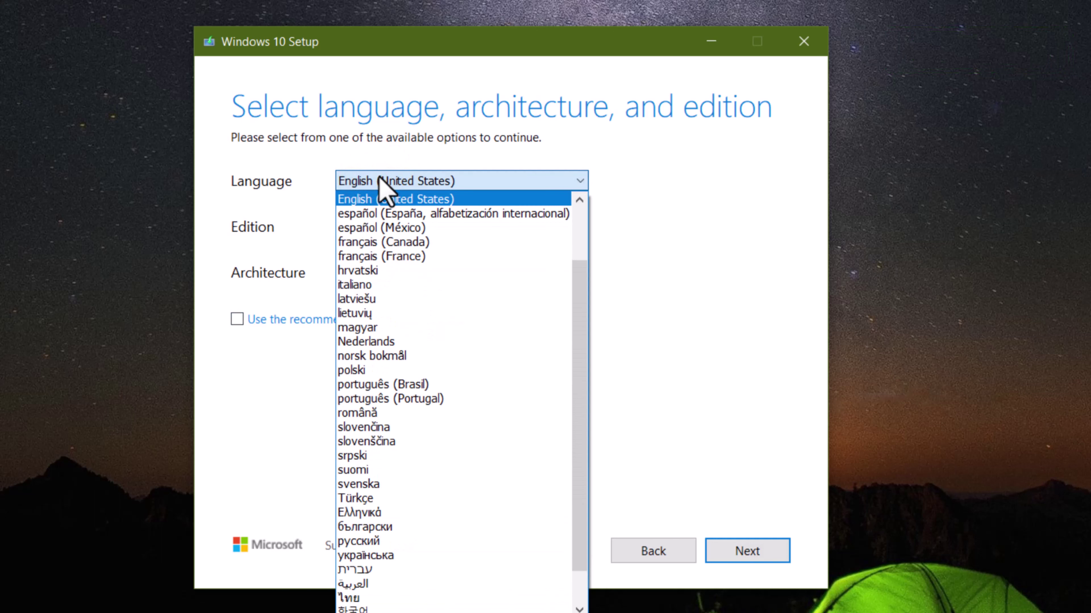
click(423, 199)
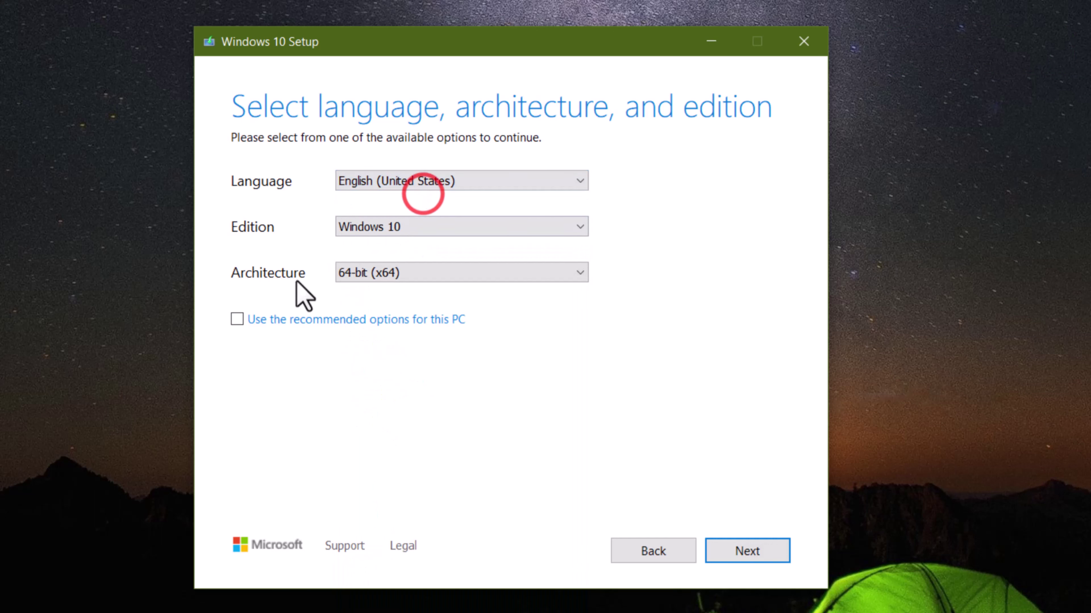
click(237, 319)
click(601, 440)
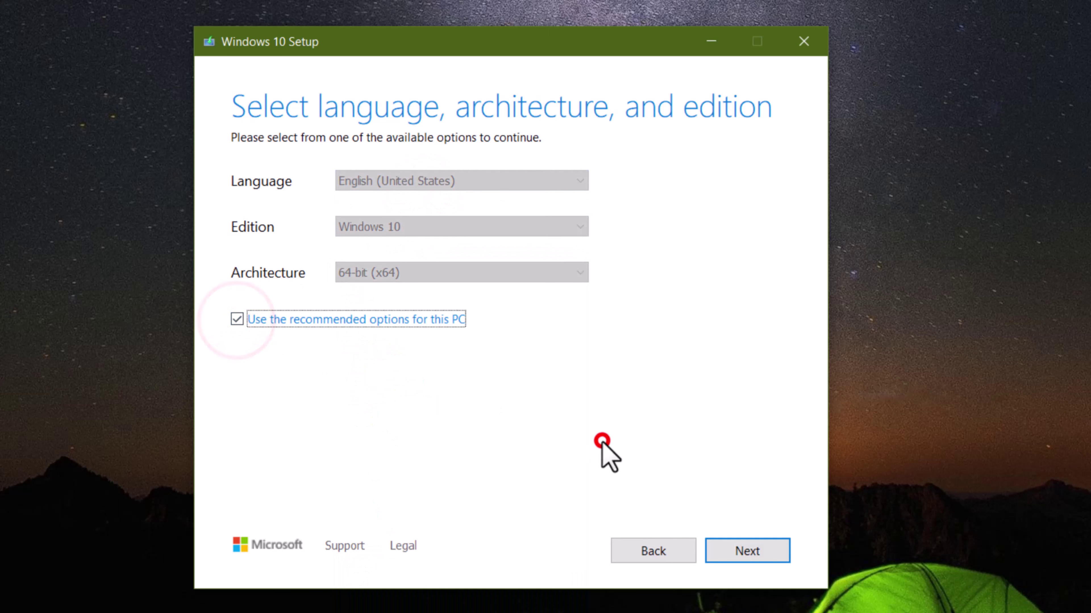
Step: Continue with the recommended language, edition and architecture, and choose ISO file as the media to use
click(736, 554)
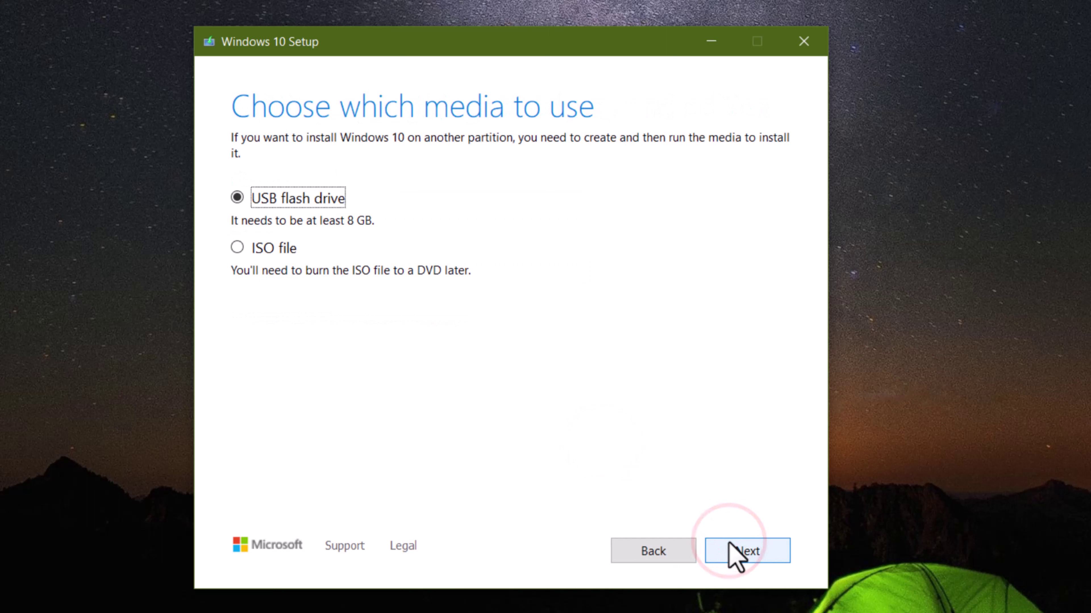
click(514, 368)
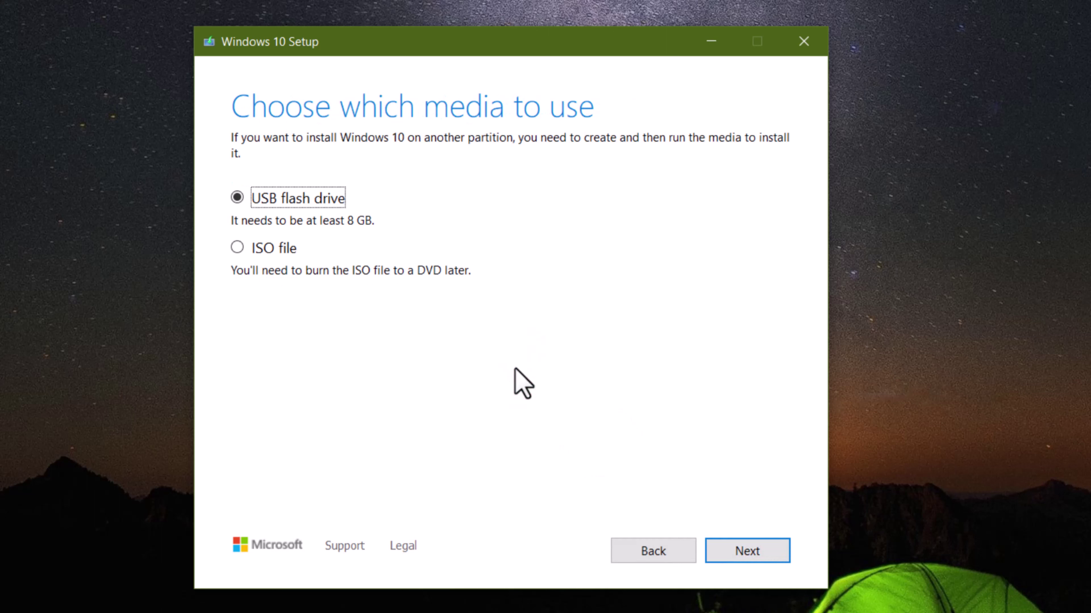
click(420, 240)
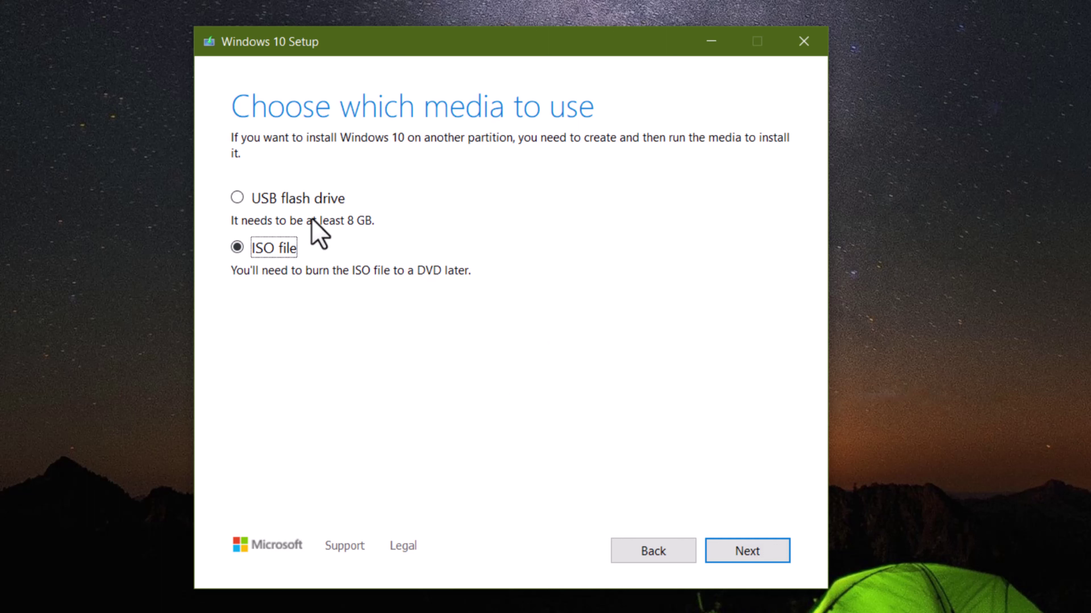
click(356, 417)
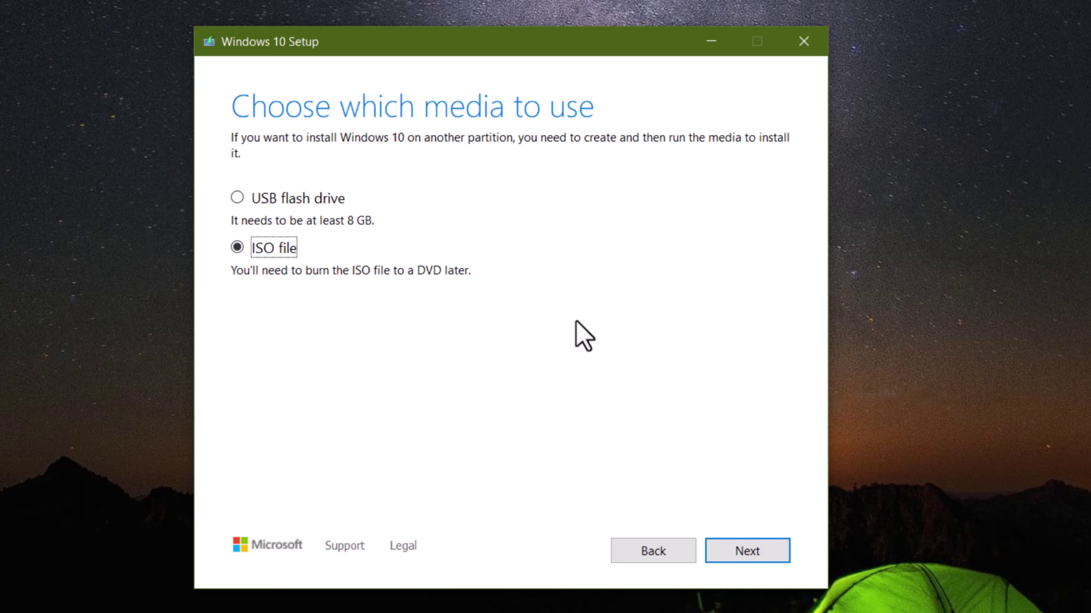
key(Return)
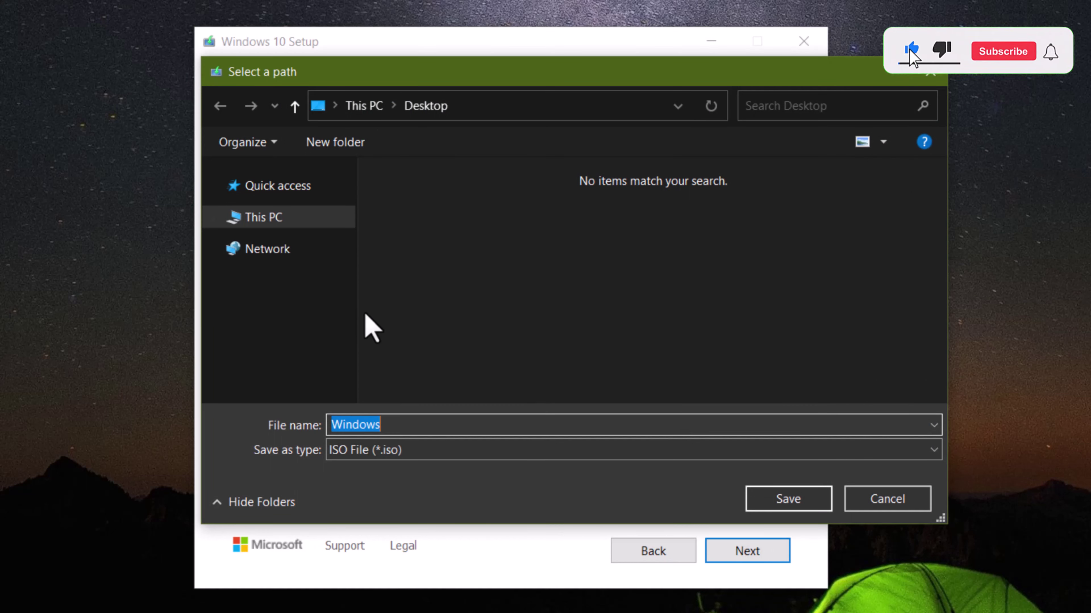
Step: Save the ISO file to the Desktop under the name "Windows 10"
click(243, 217)
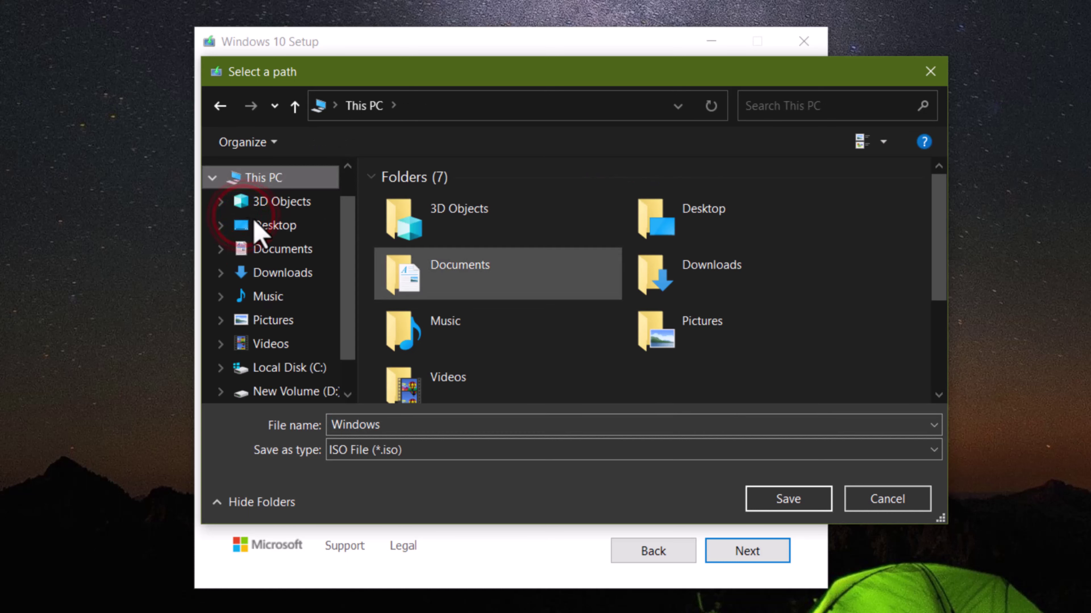
click(276, 225)
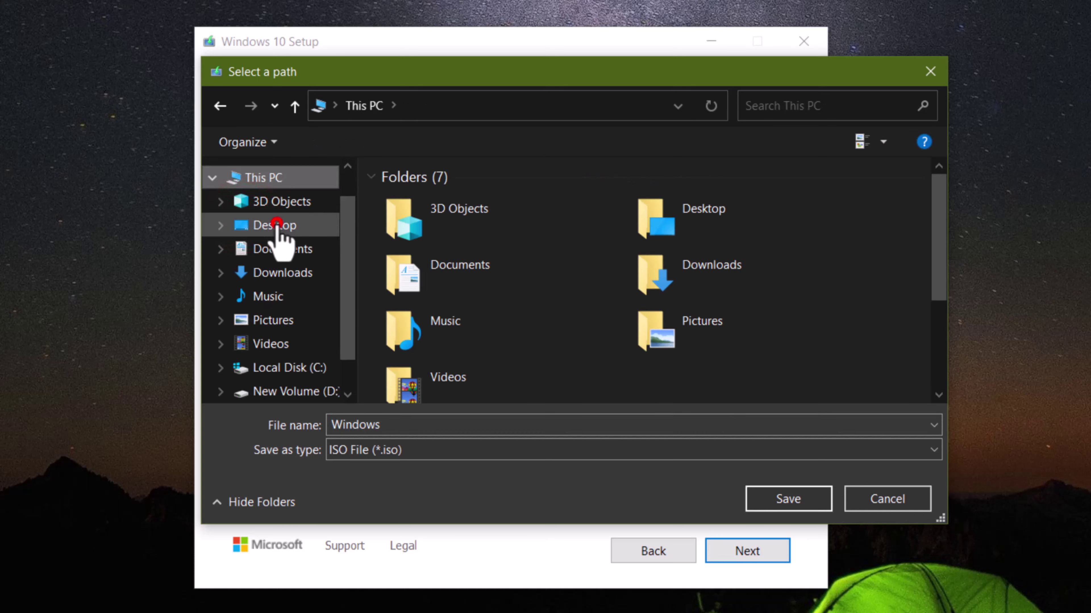
double_click(389, 429)
click(392, 430)
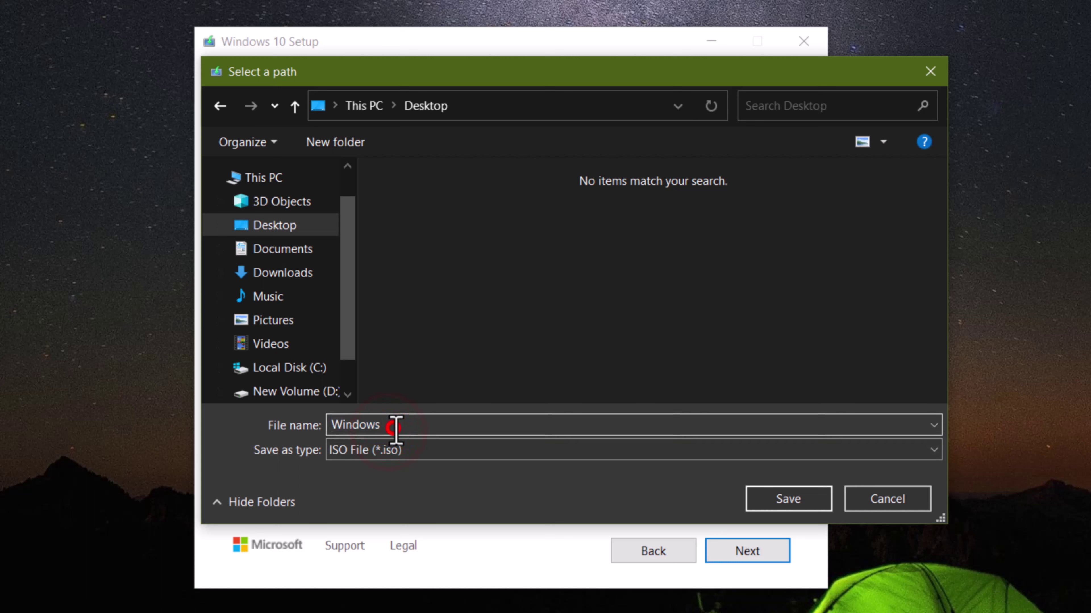
text(10)
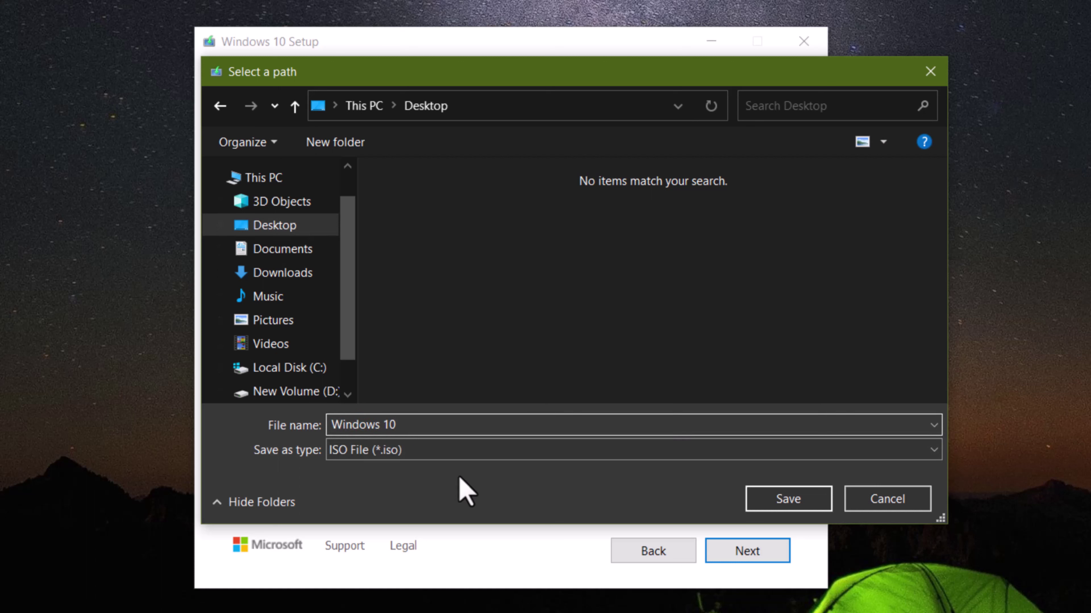
click(761, 497)
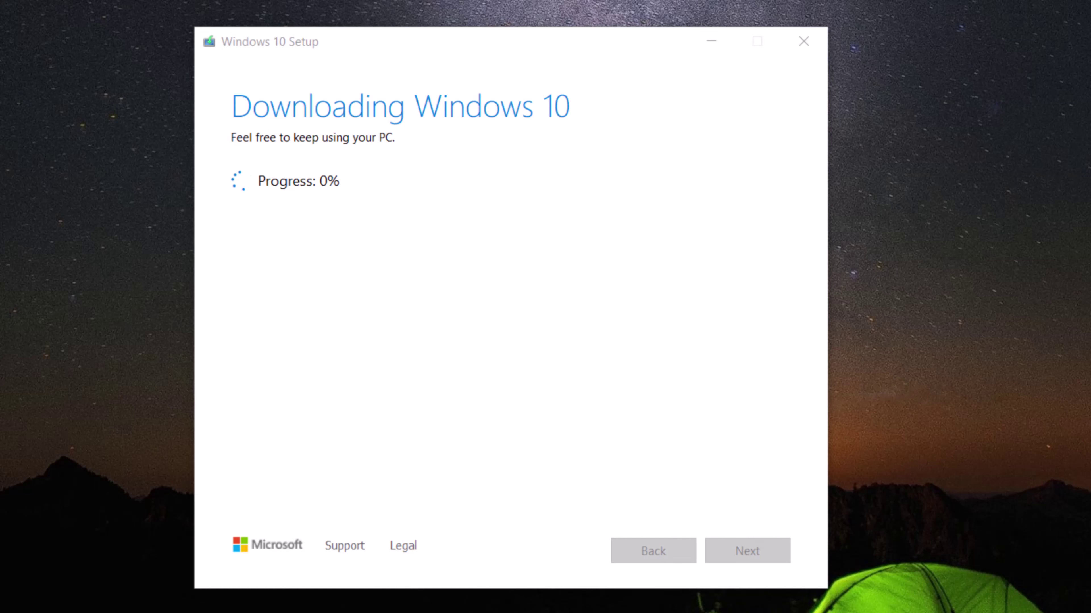
click(594, 313)
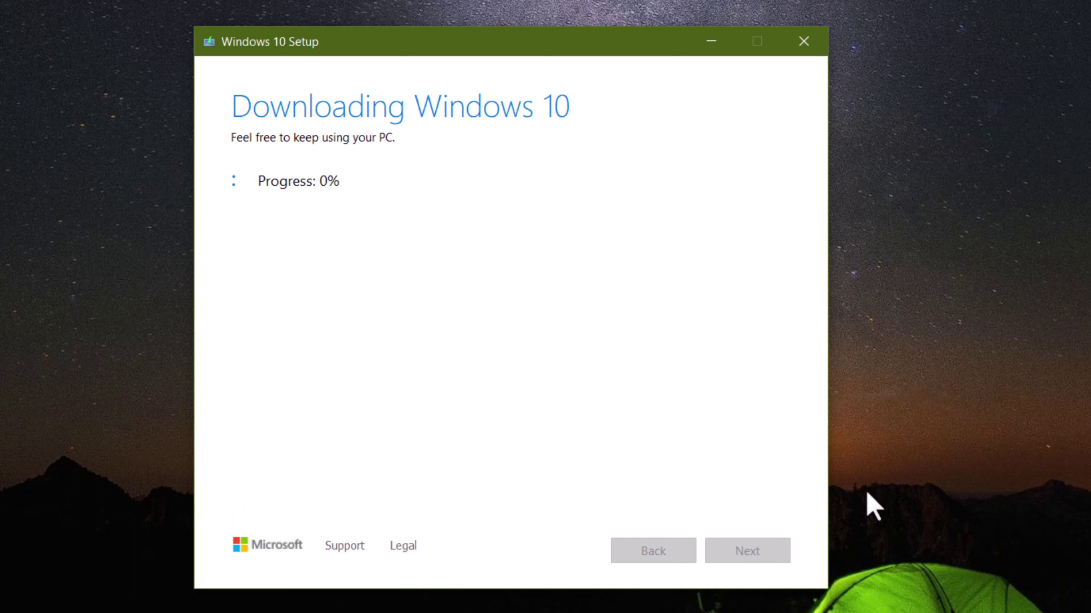
click(785, 44)
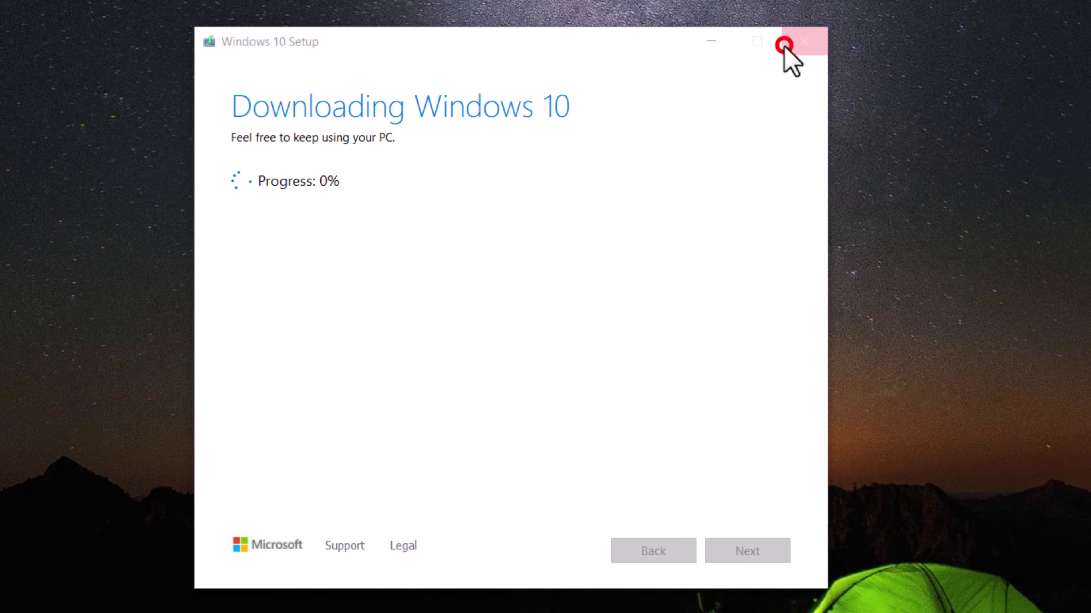
click(526, 394)
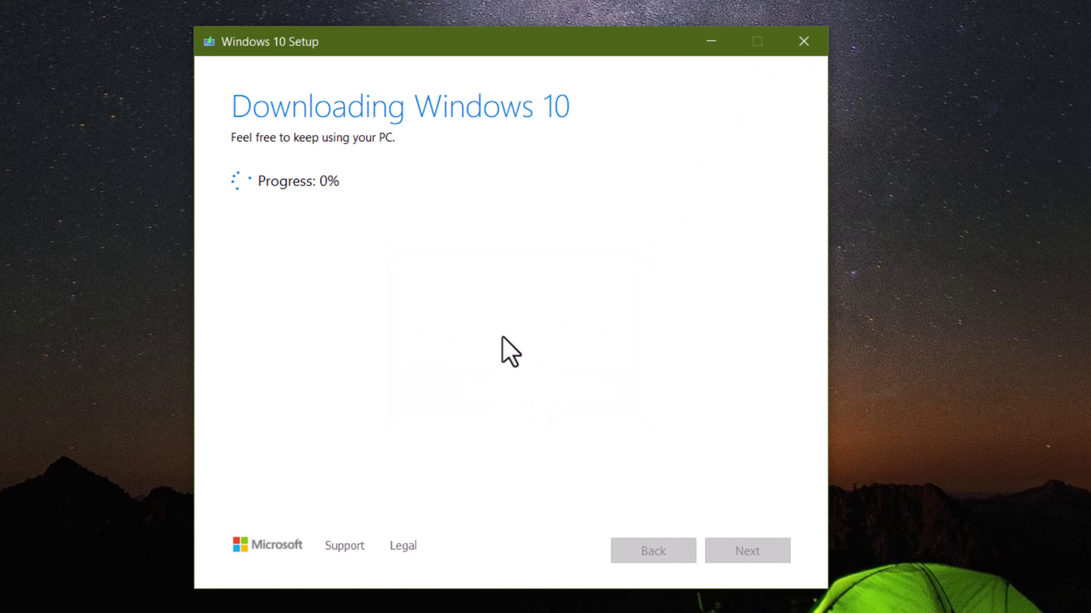
right_click(51, 61)
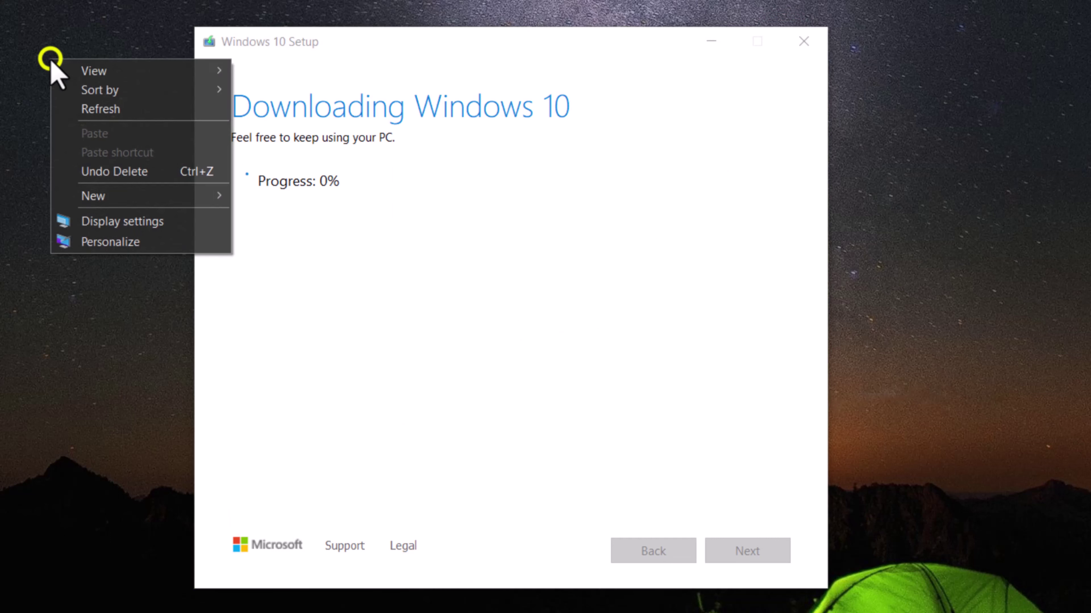
click(71, 112)
right_click(68, 112)
click(87, 160)
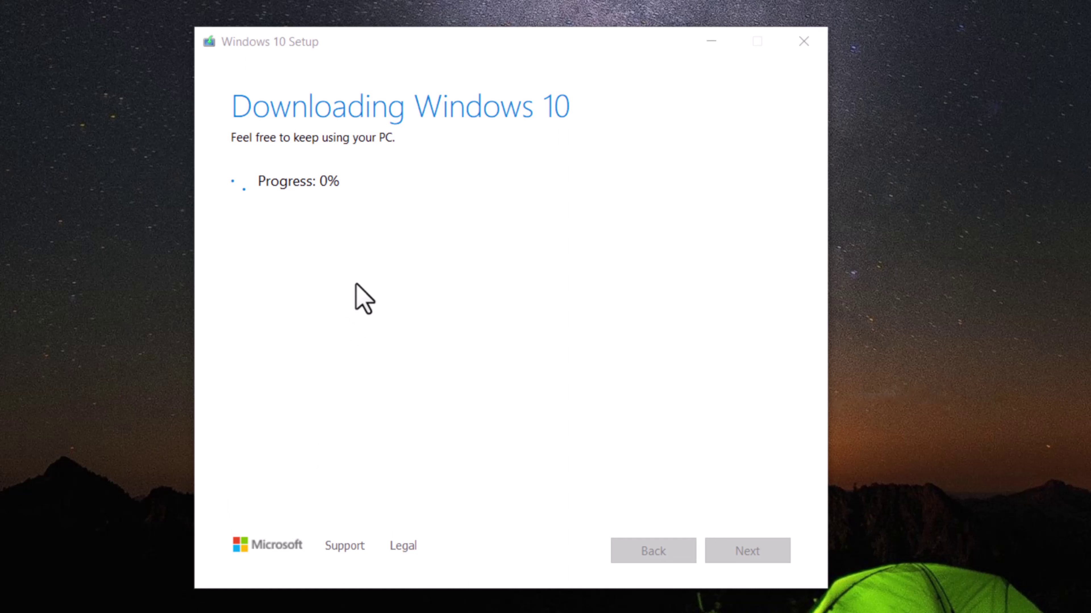
right_click(642, 1)
key(Escape)
right_click(648, 1)
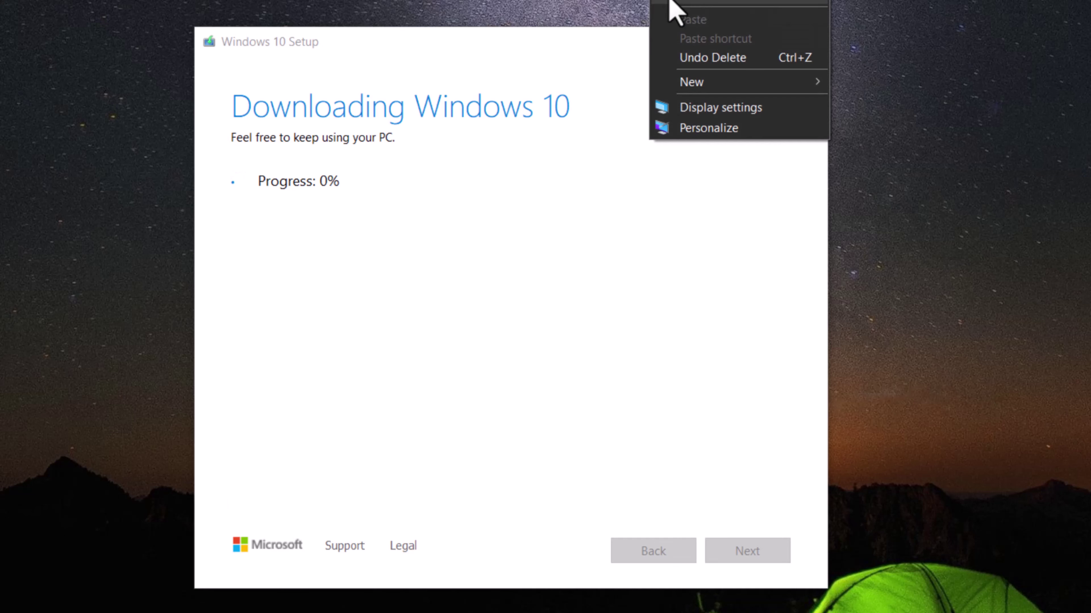